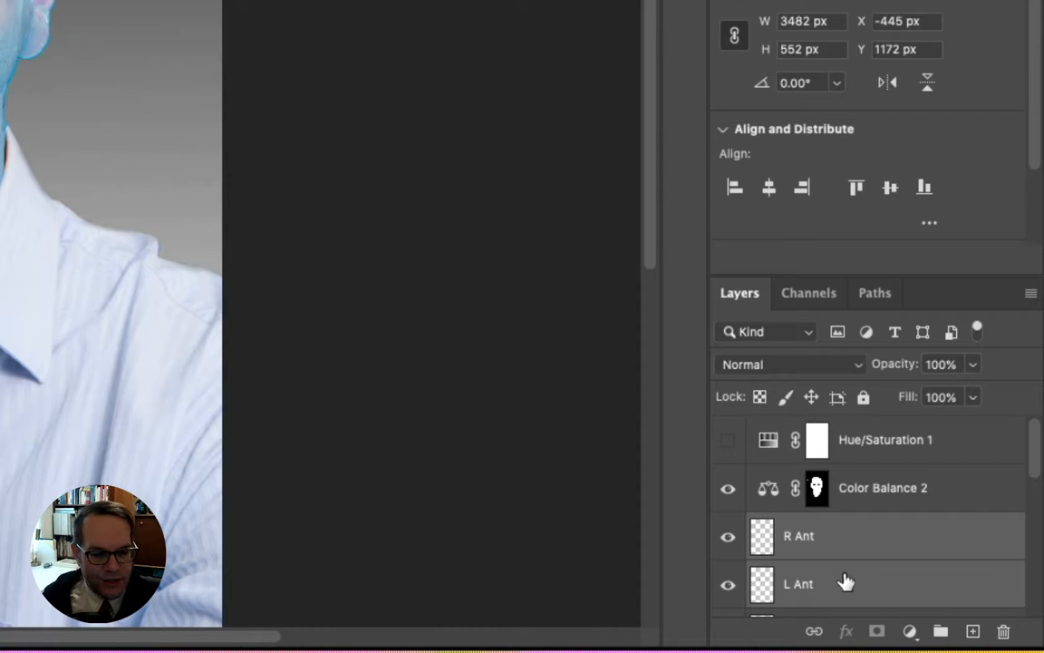
Step: Group the R Ant and L Ant layers and name the group Antena
key("ctrl+g")
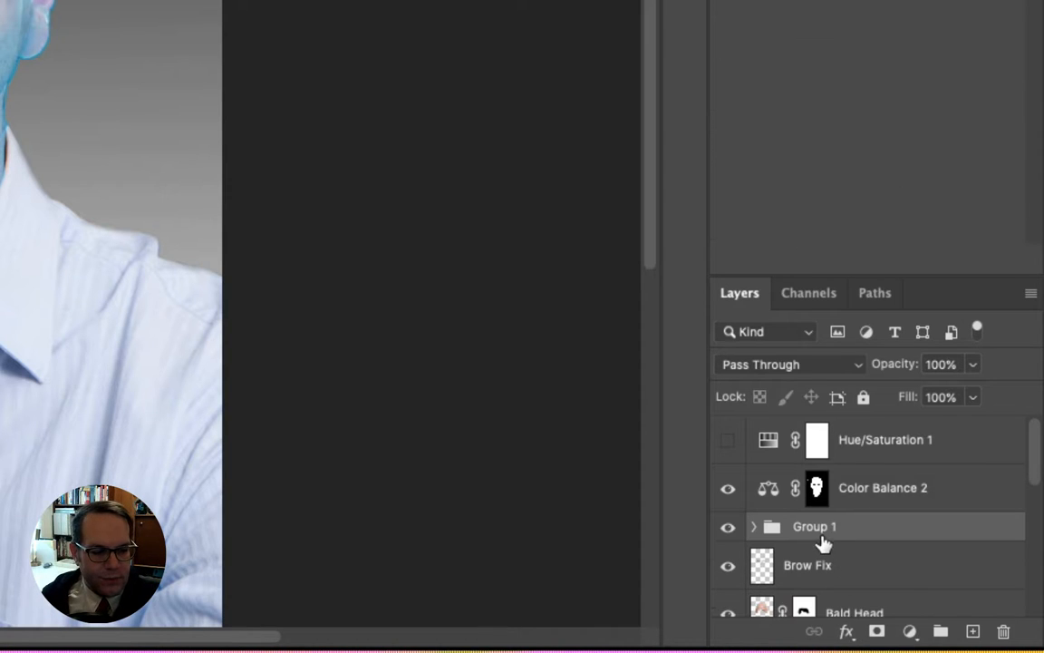
double_click(819, 526)
type("An")
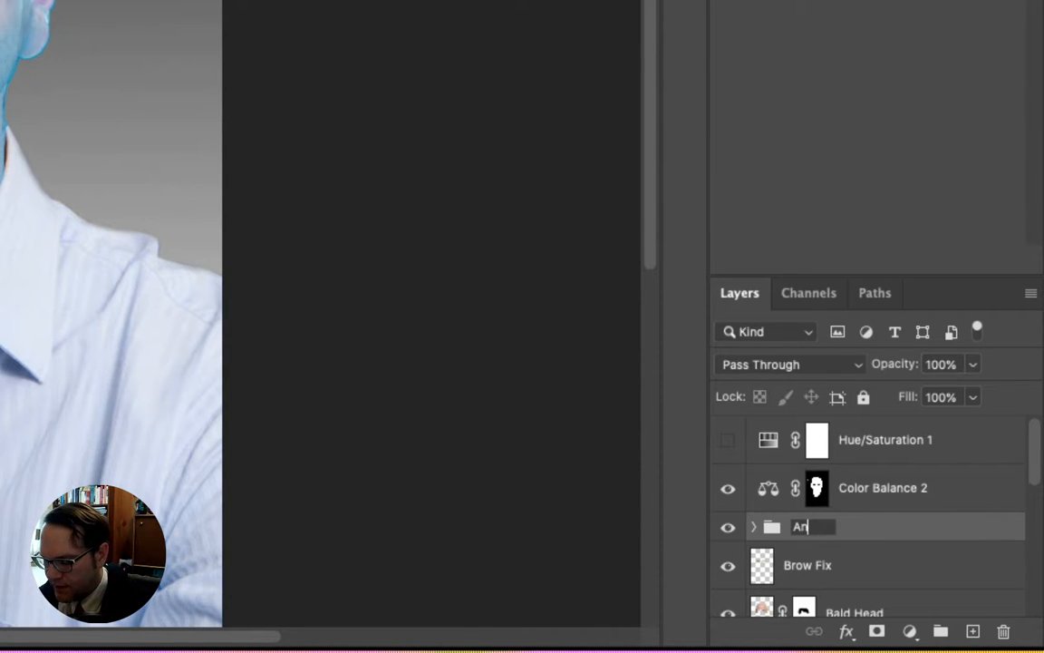
type("tenas")
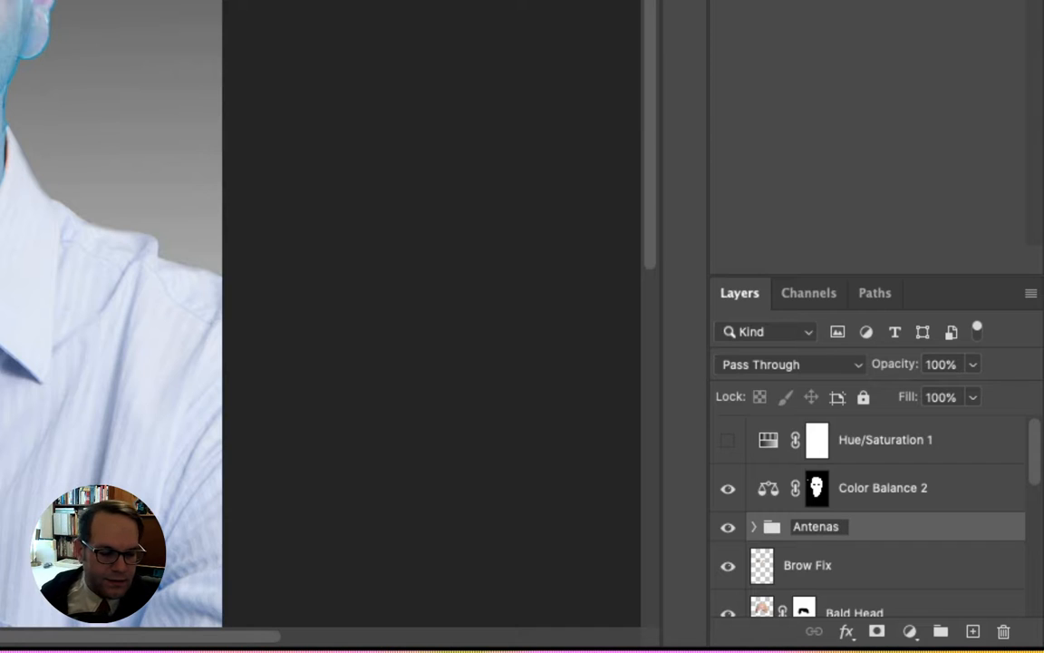
key("BackSpace")
key("Return")
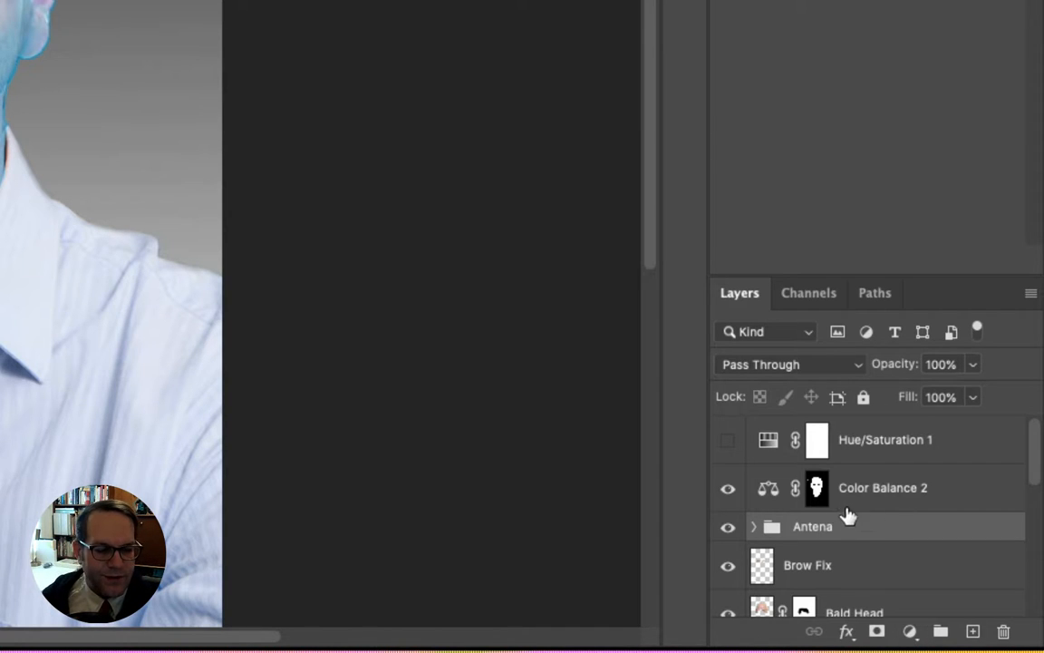
Step: Add a new empty layer above the Antena group and name it Shading 1
left_click(973, 631)
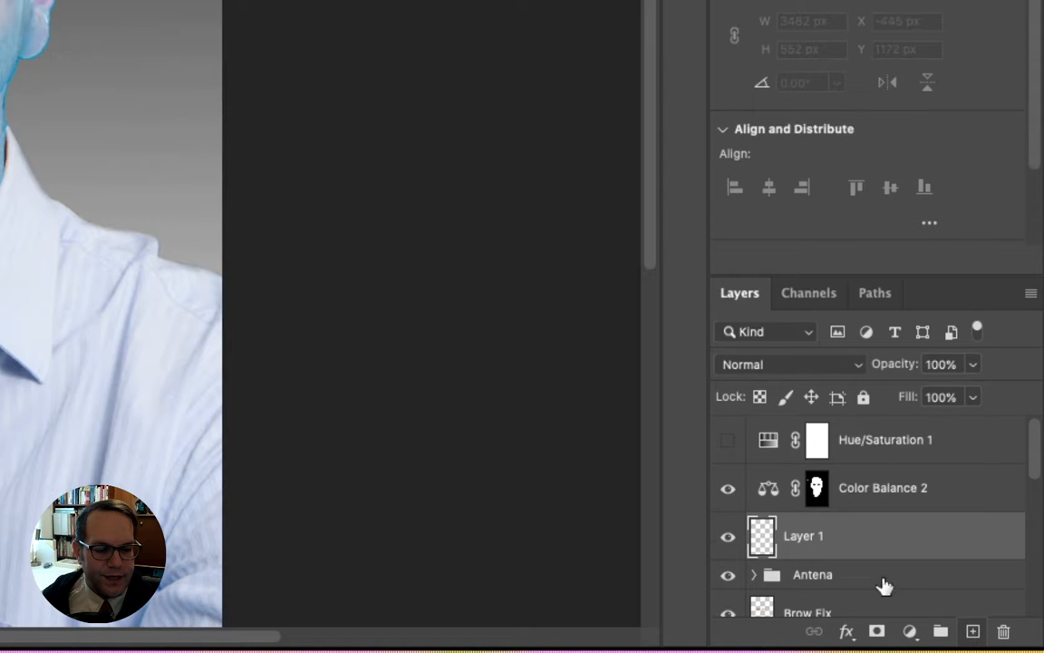
double_click(803, 537)
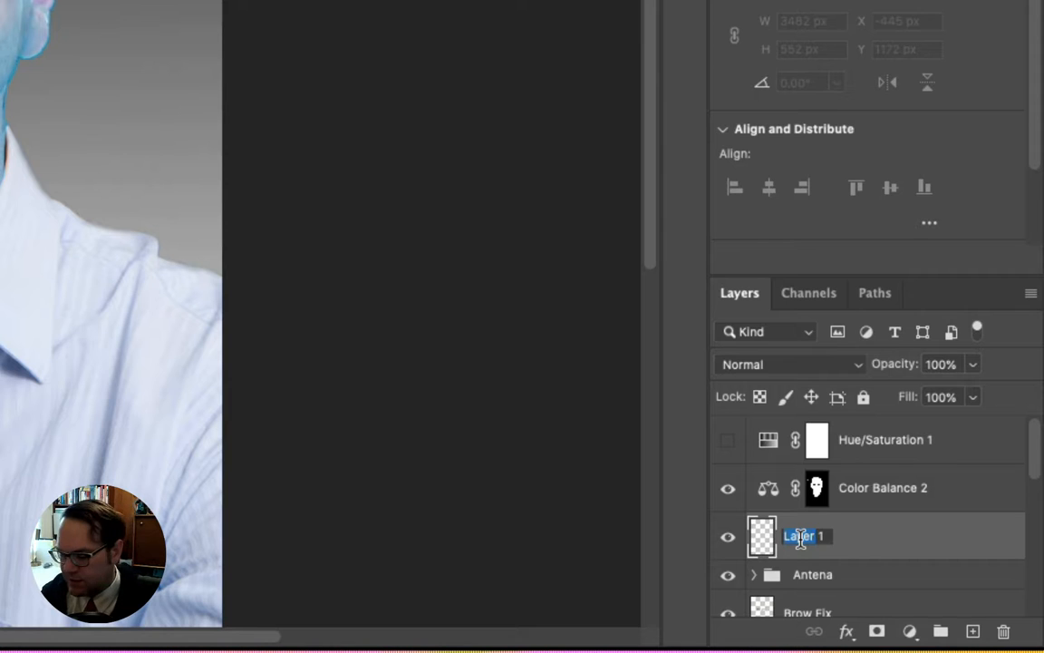
type("Shading")
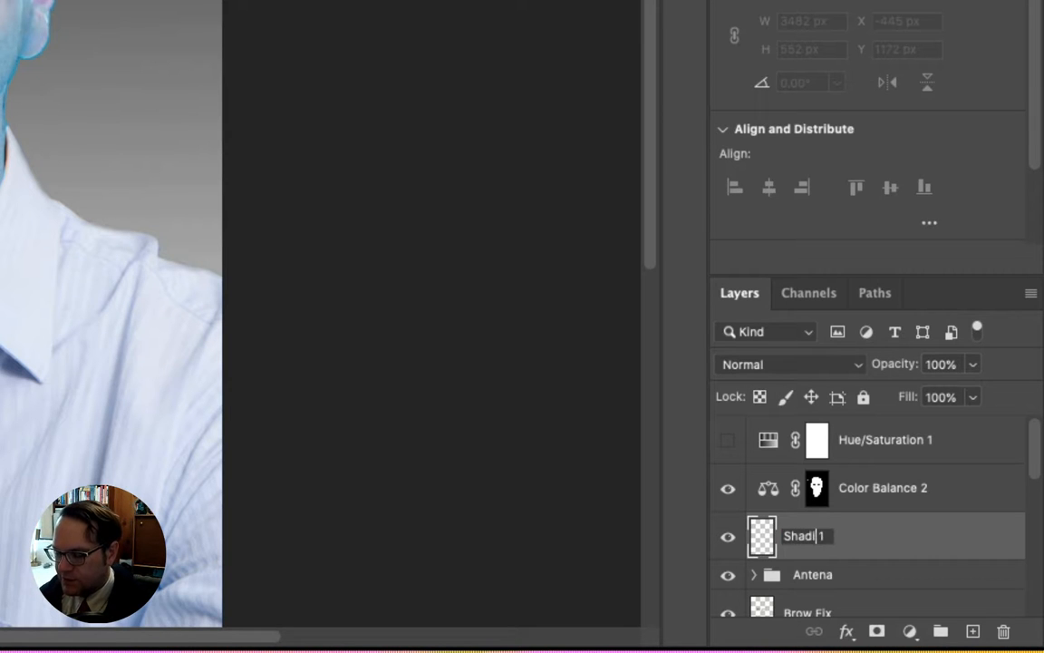
key("Return")
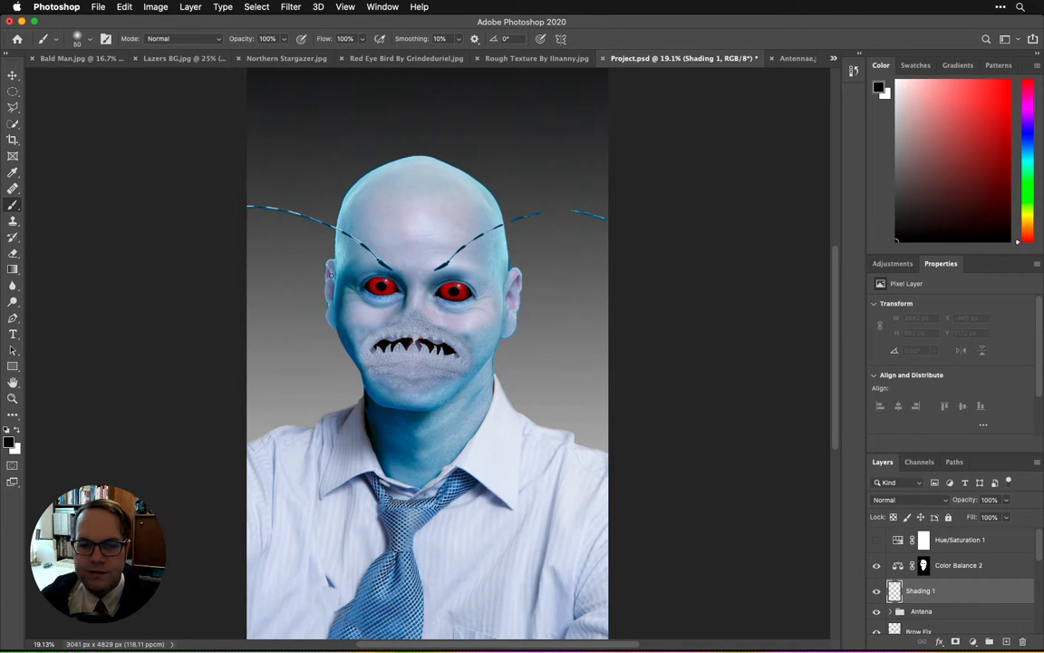
Step: Set the brush to 250 px with 25% opacity and check its hardness
key("bracketright")
key("bracketright")
key("bracketright")
key("bracketright")
key("bracketright")
key("bracketright")
key("bracketright")
key("bracketright")
key("bracketright")
key("bracketright")
key("bracketright")
key("bracketright")
key("bracketright")
key("bracketright")
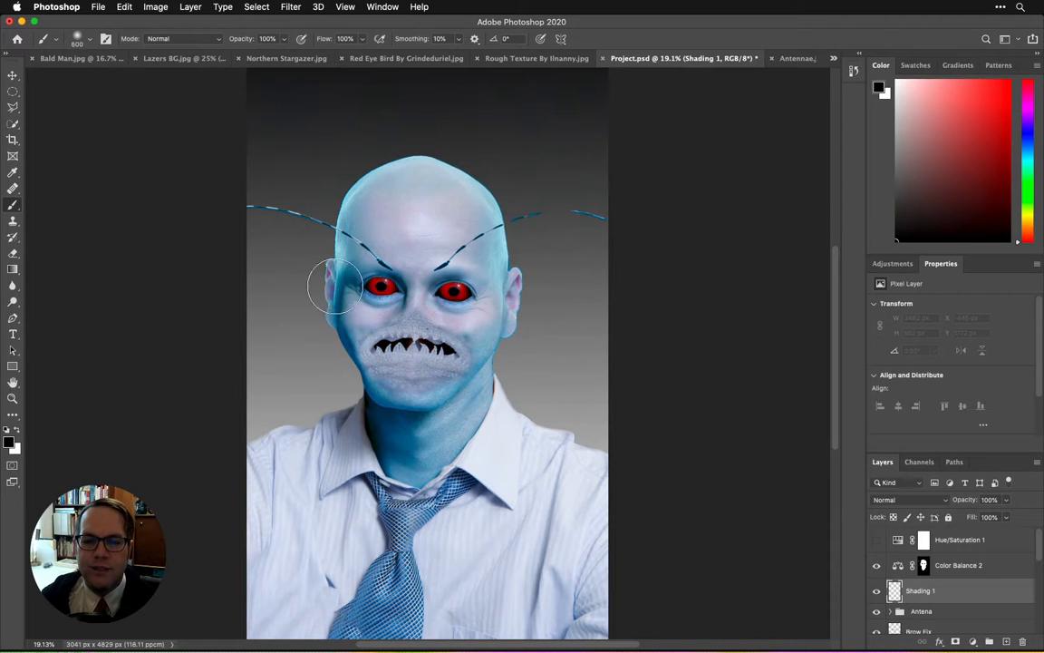
key("bracketleft")
key("bracketleft")
key("bracketleft")
key("bracketleft")
left_click(284, 40)
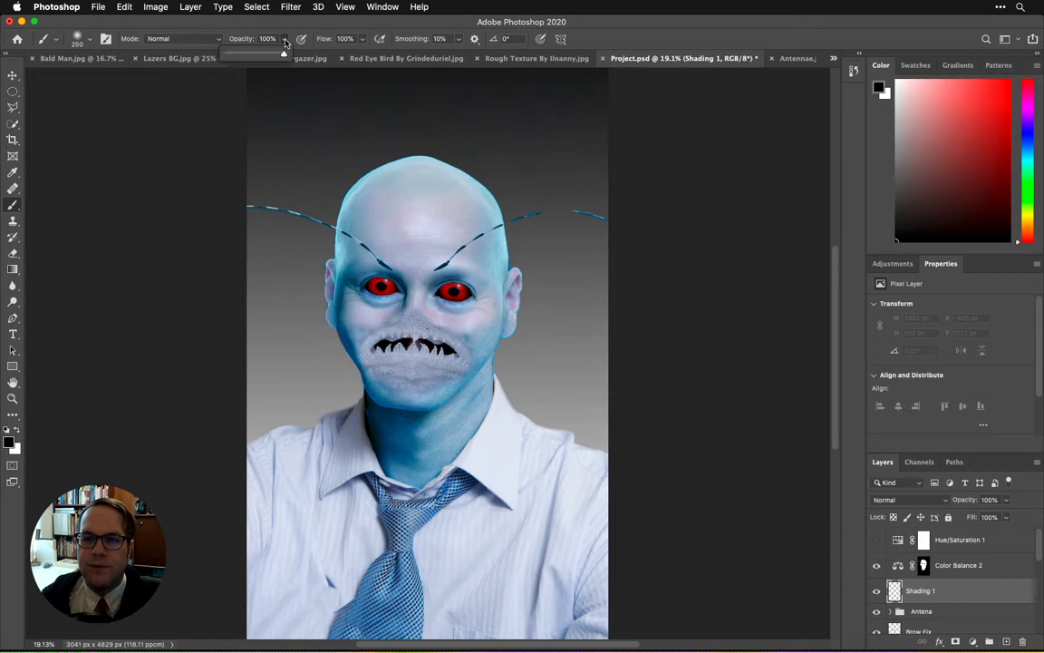
left_click_drag(285, 42, 241, 55)
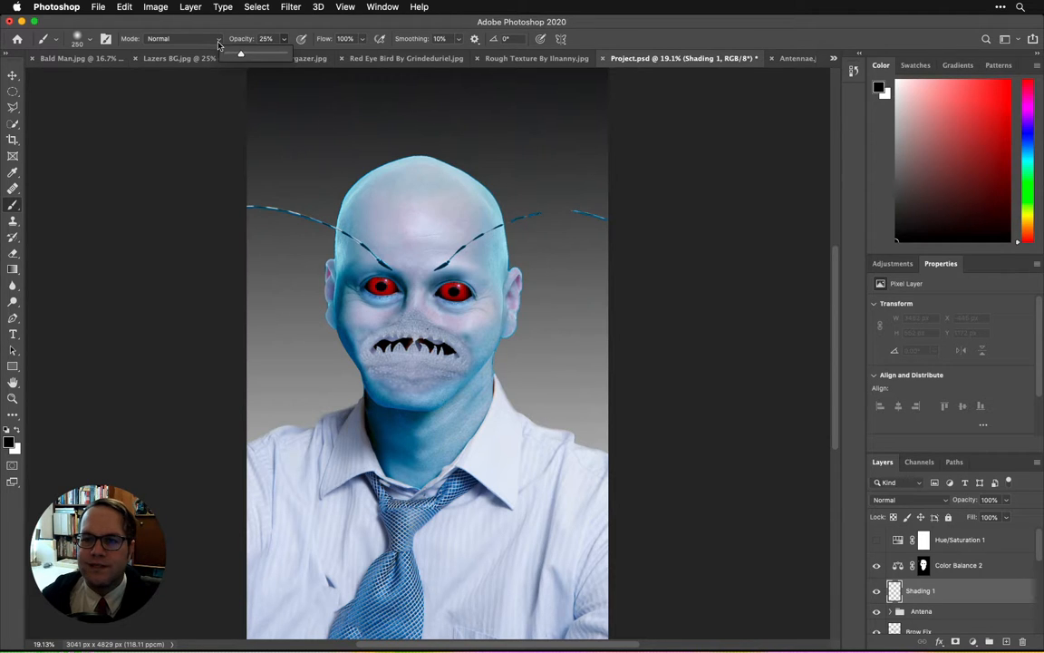
left_click(78, 39)
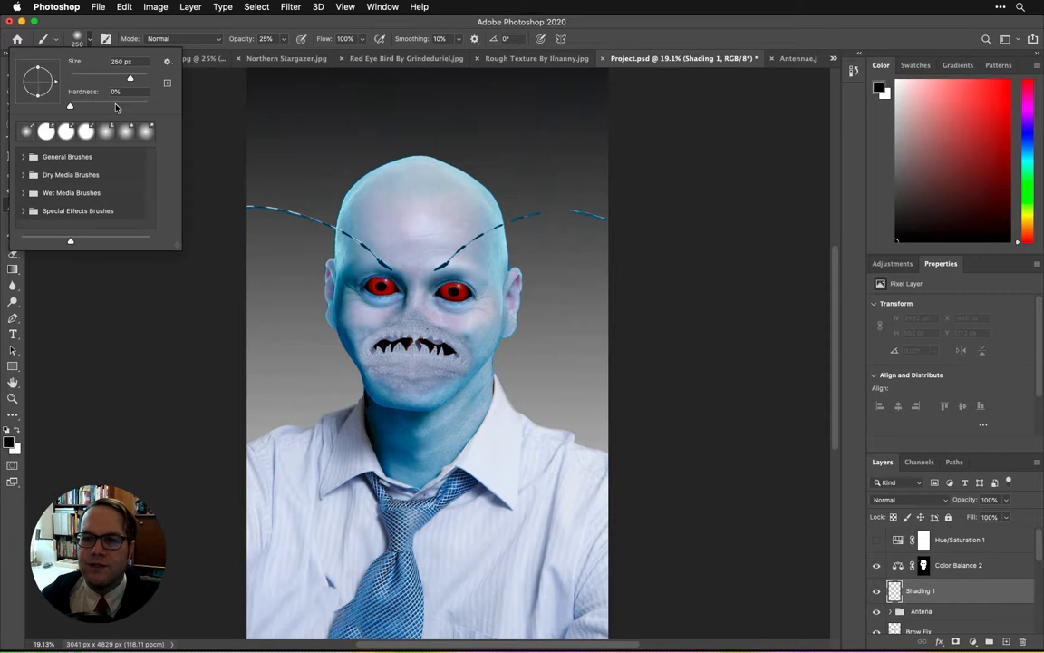
left_click(378, 288)
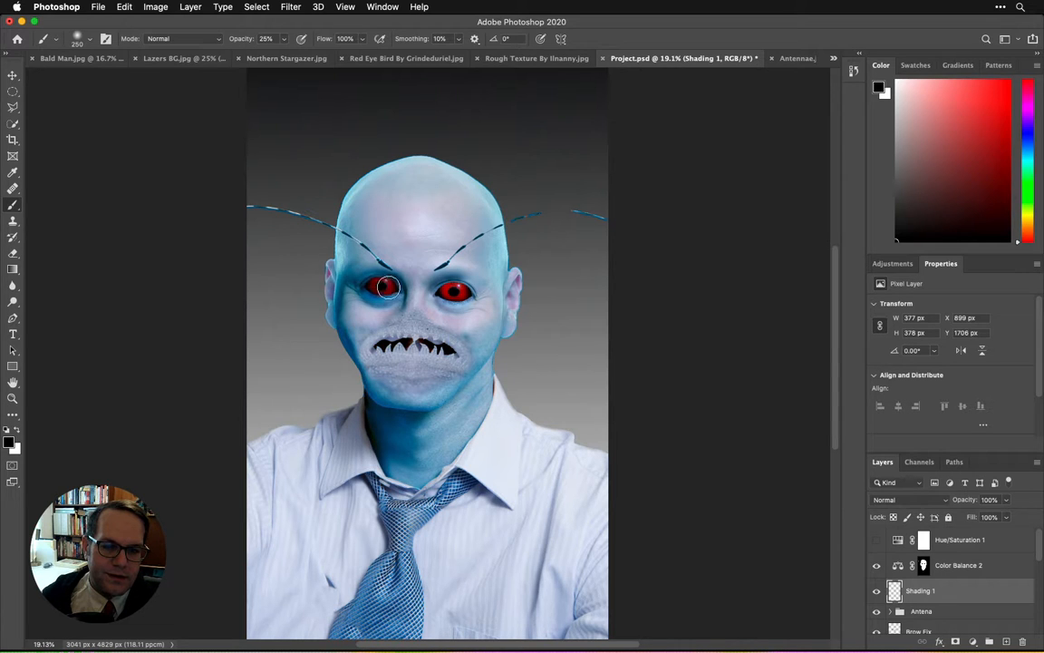
left_click_drag(364, 283, 390, 289)
key("super+z")
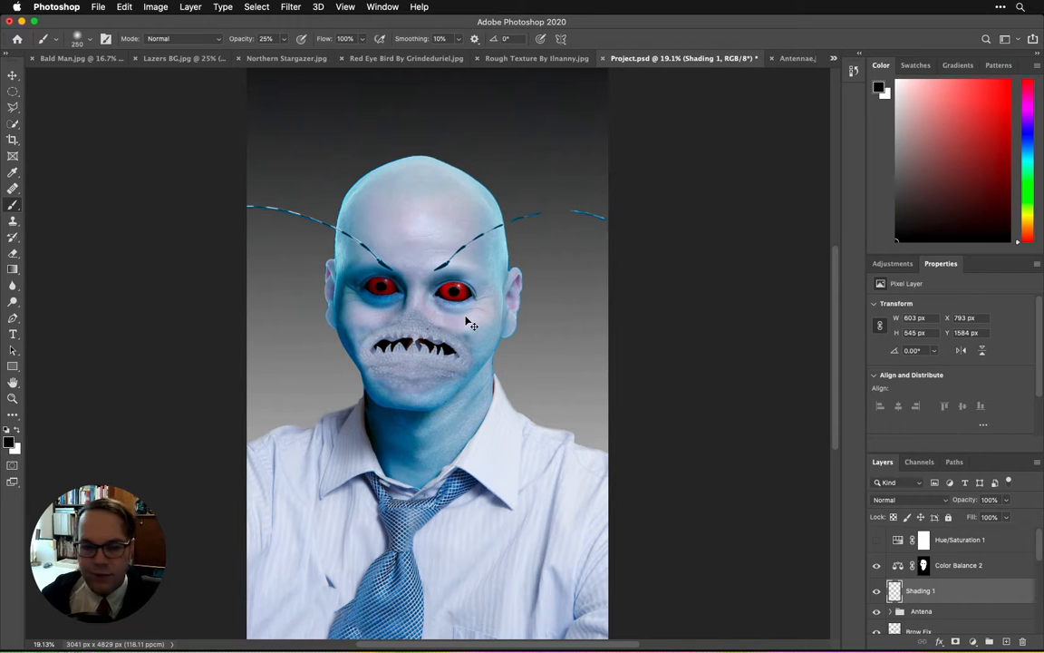
key("super+z")
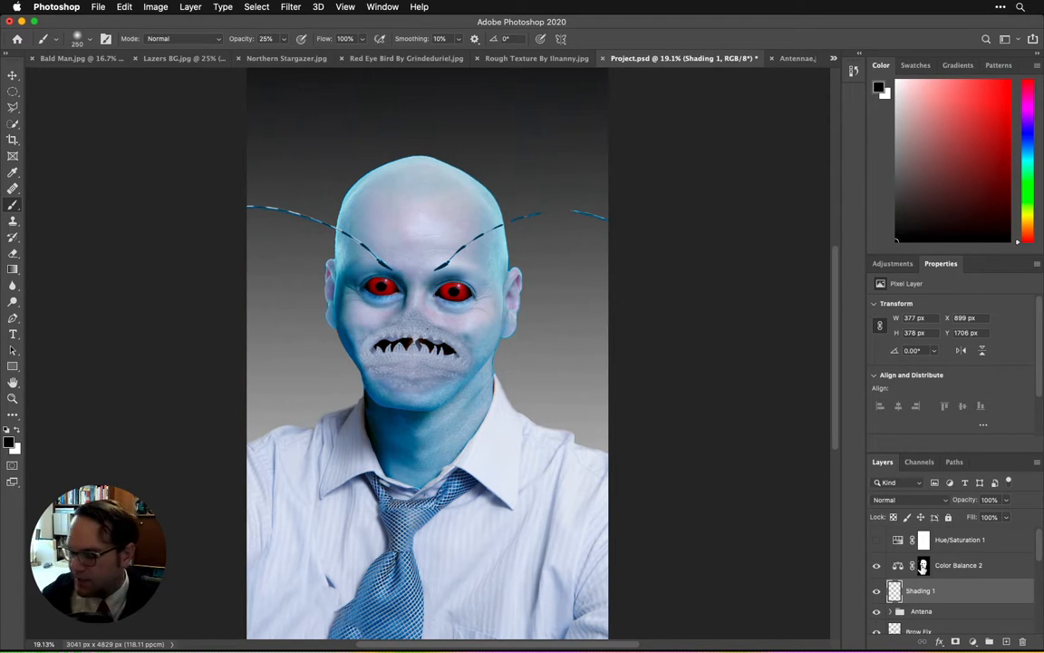
Step: Load the Color Balance 2 mask as a selection and paint black shading on the sides of the head and the cheek with a 150 px brush
left_click(923, 567, "super")
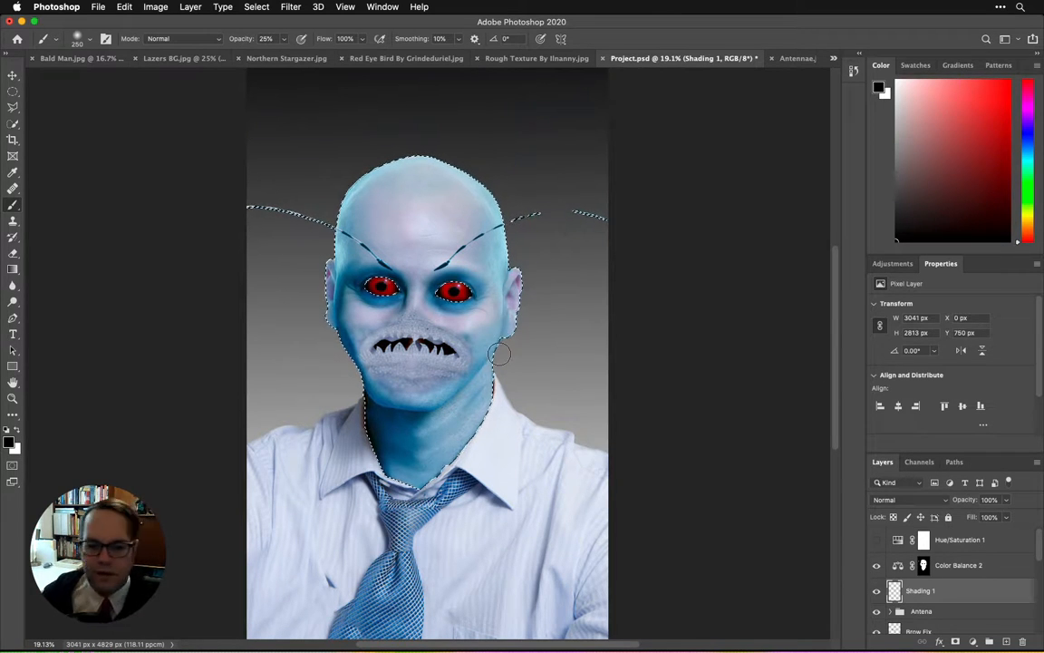
key("bracketleft")
key("bracketleft")
key("bracketleft")
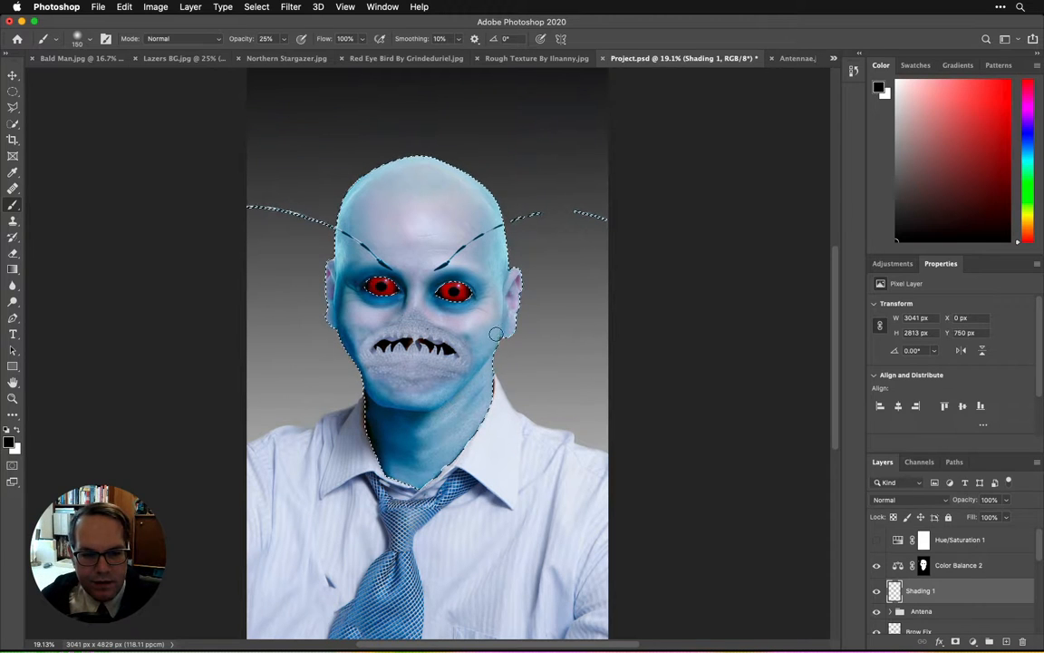
mouse_move(485, 345)
left_mouse_down()
mouse_move(480, 358)
mouse_move(488, 339)
left_mouse_up()
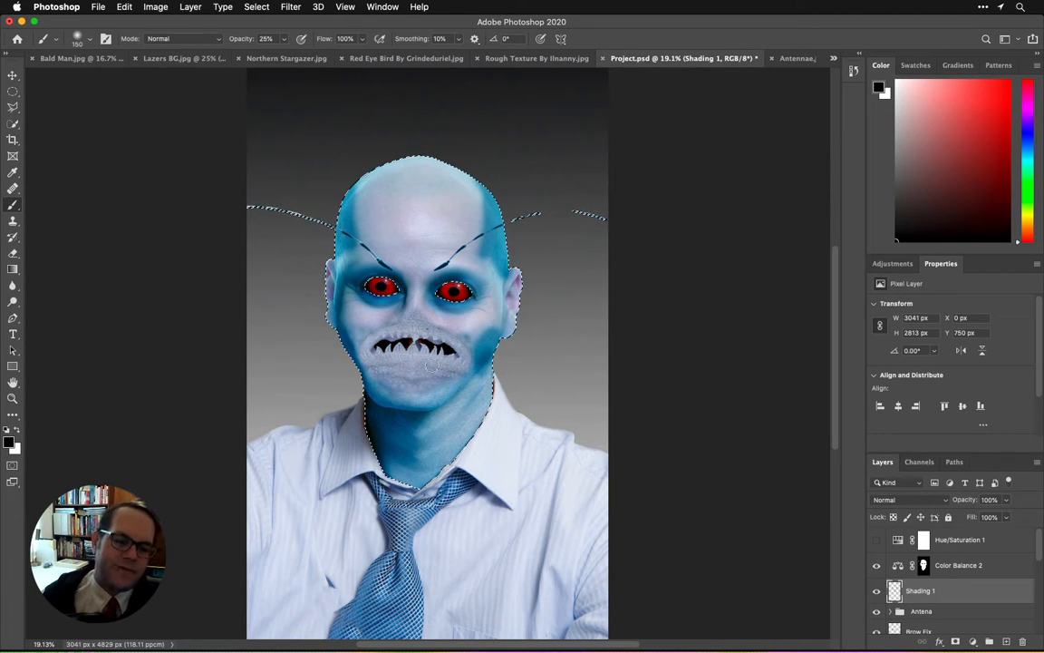
Step: Paint darker shading around both eyes with a 100 px brush and check it temporarily without the selection outline
key("bracketright")
key("bracketright")
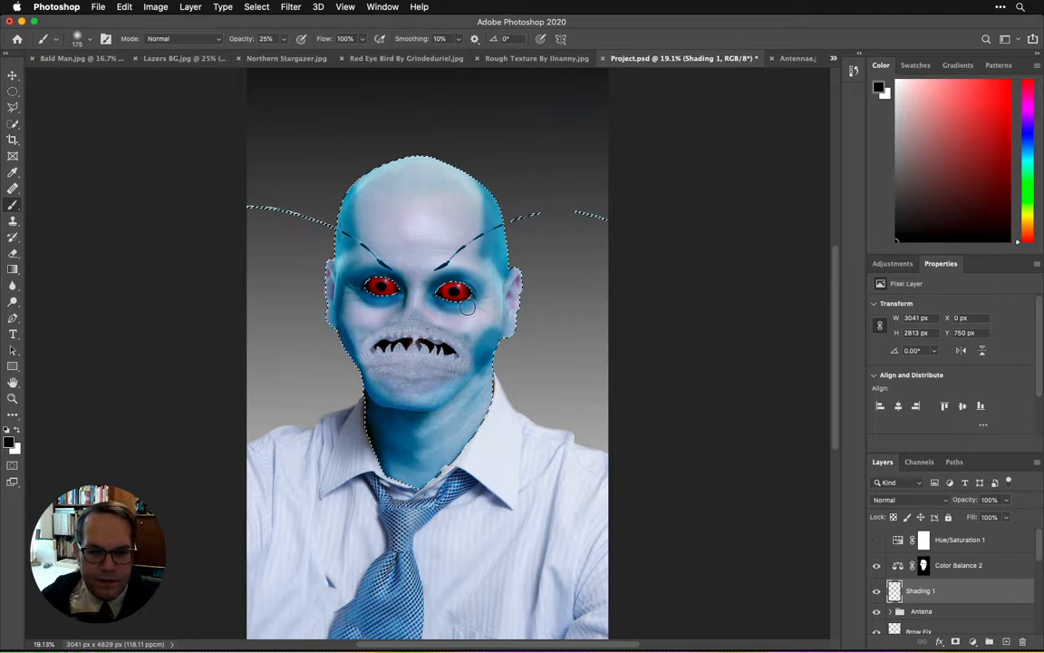
key("bracketleft")
key("bracketleft")
key("bracketleft")
key("bracketleft")
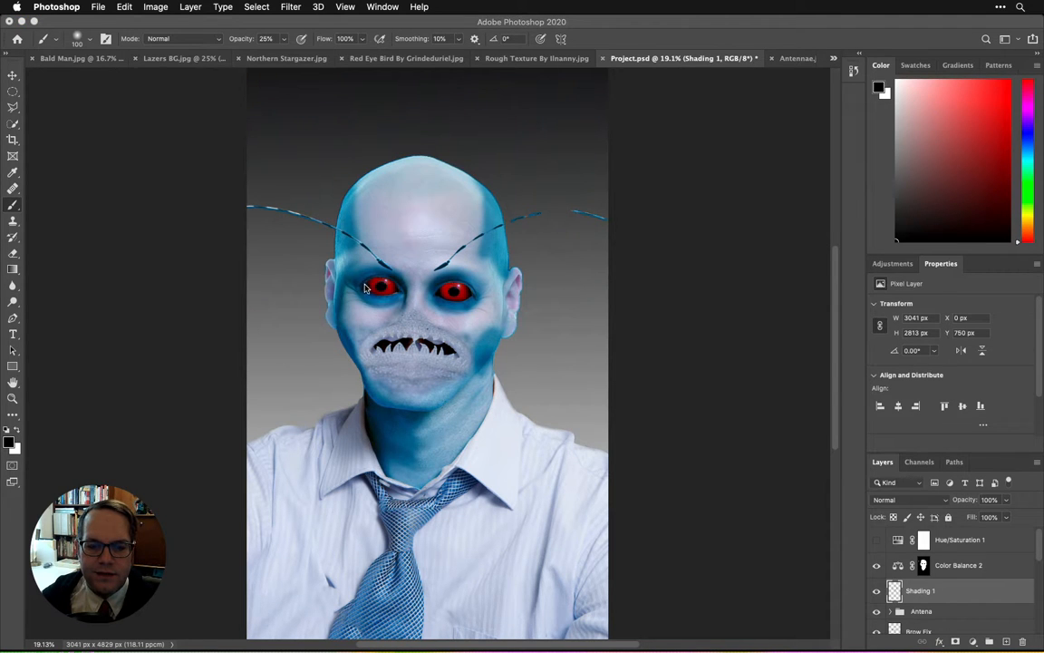
key("super+d")
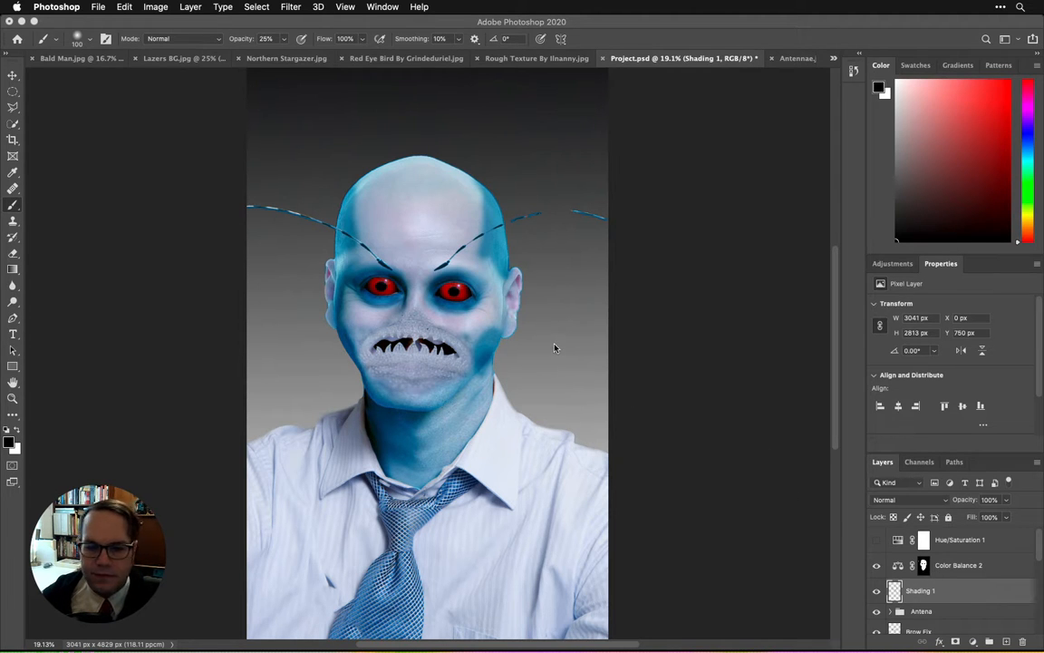
key("shift+super+d")
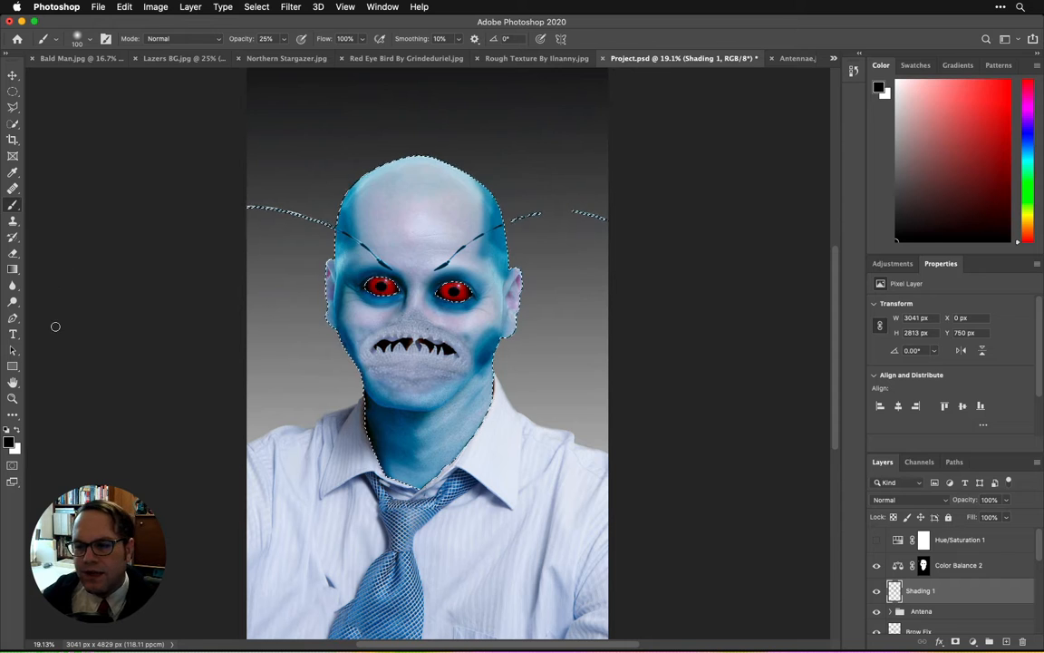
Step: Soften the painted shading on the head with the Blur tool at 100% strength and clear the selection
left_click(18, 206)
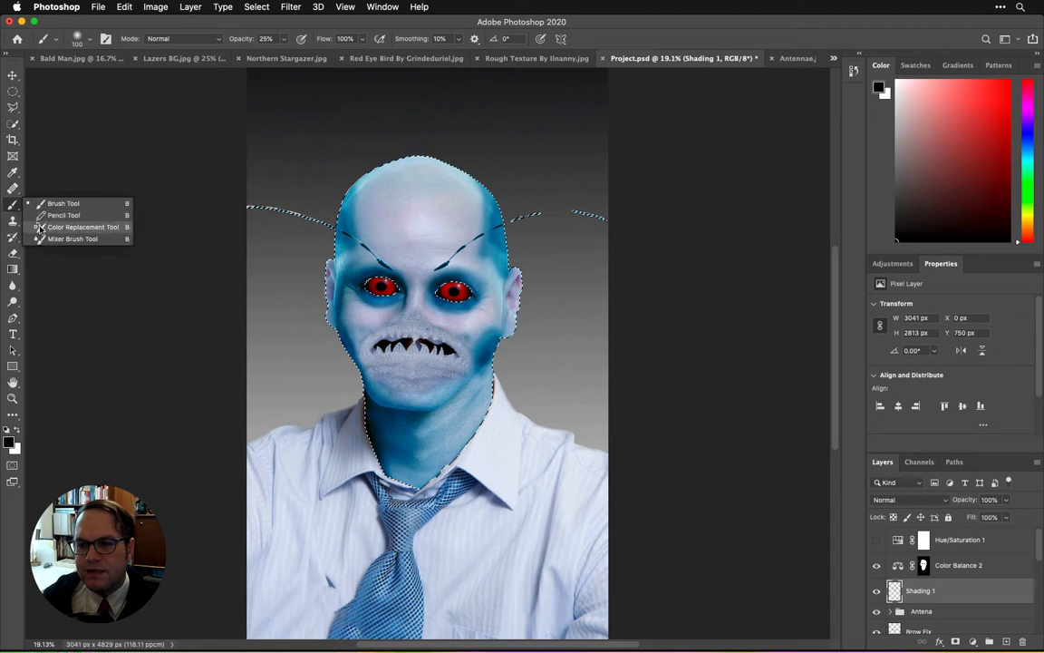
left_click(47, 238)
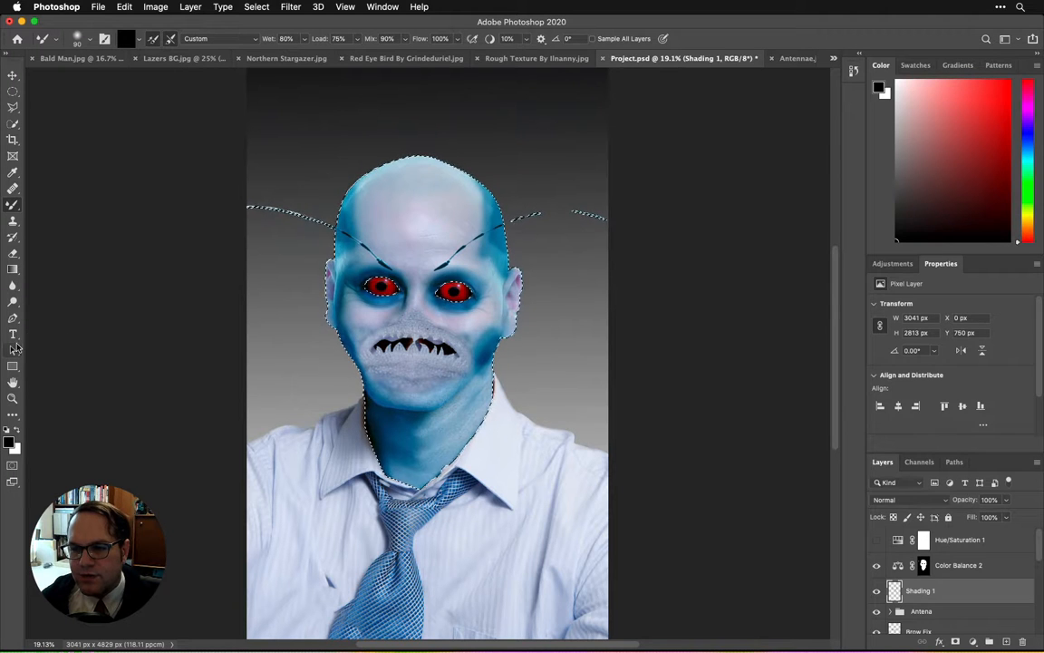
left_click(13, 285)
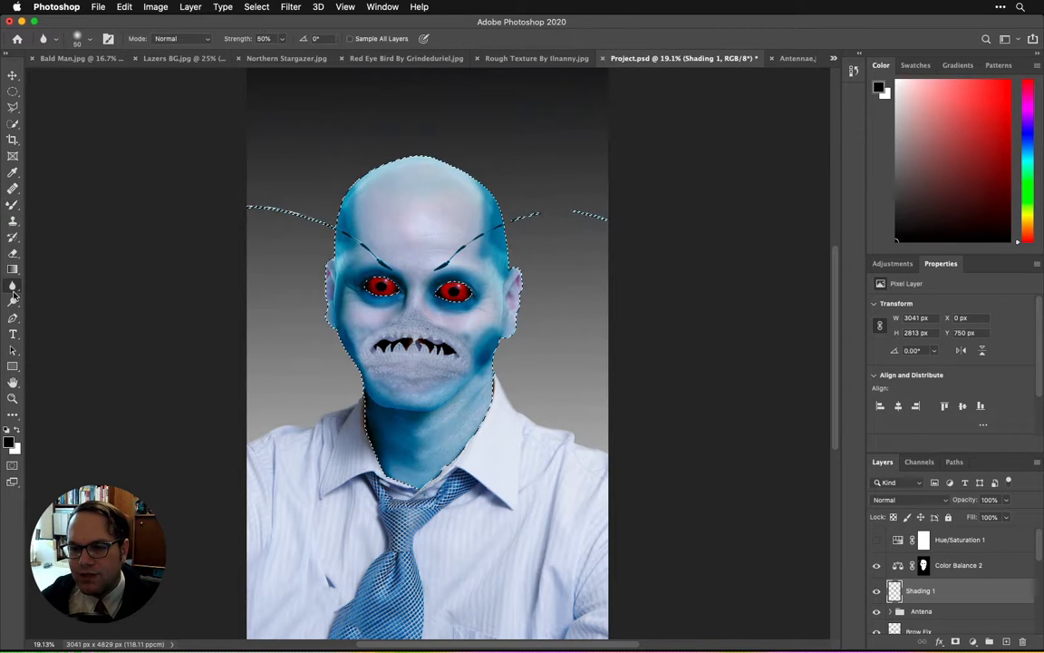
left_click(282, 39)
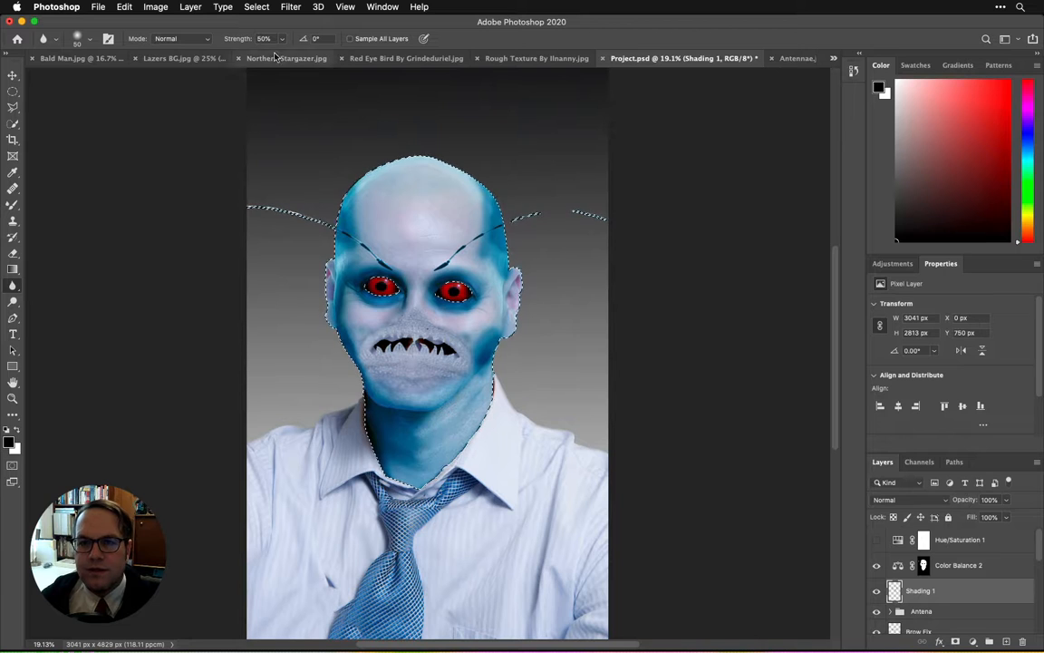
left_click_drag(282, 56, 315, 71)
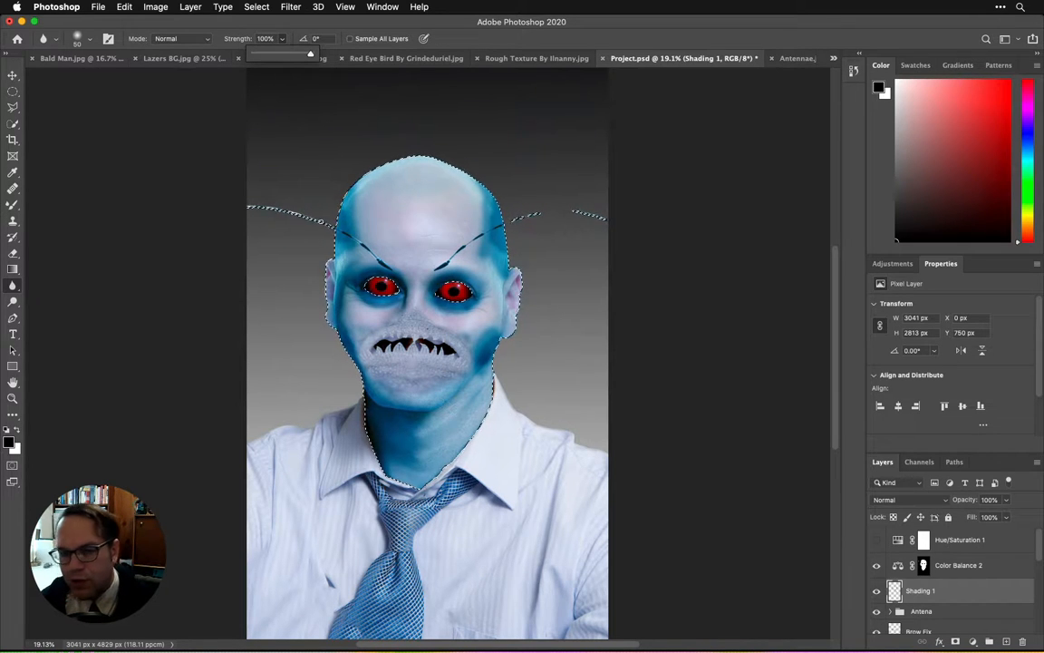
left_click(346, 217)
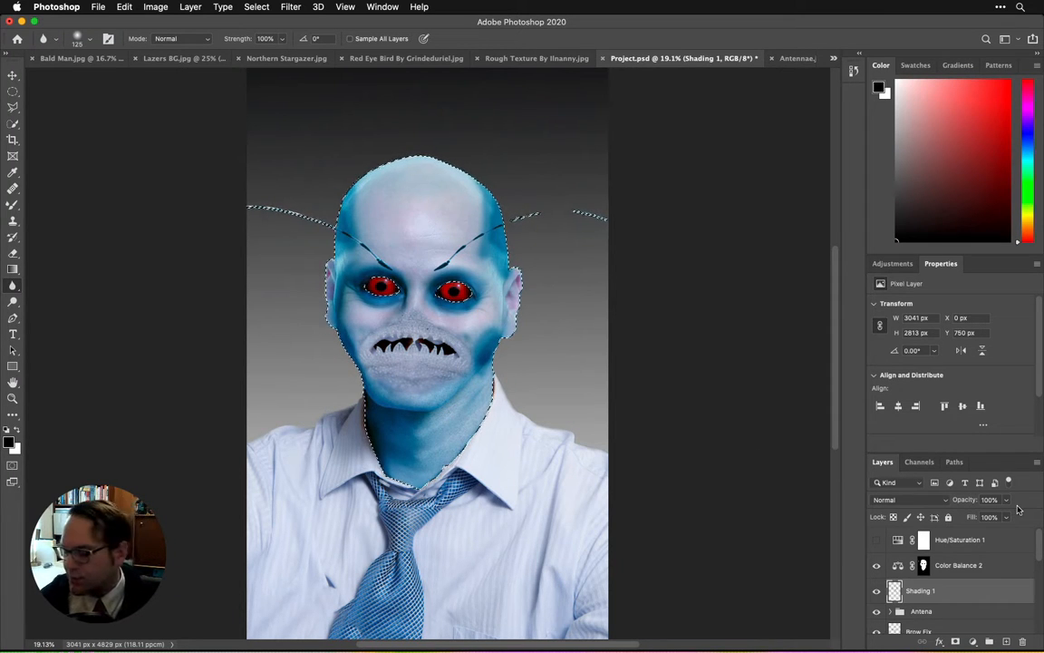
key("super+d")
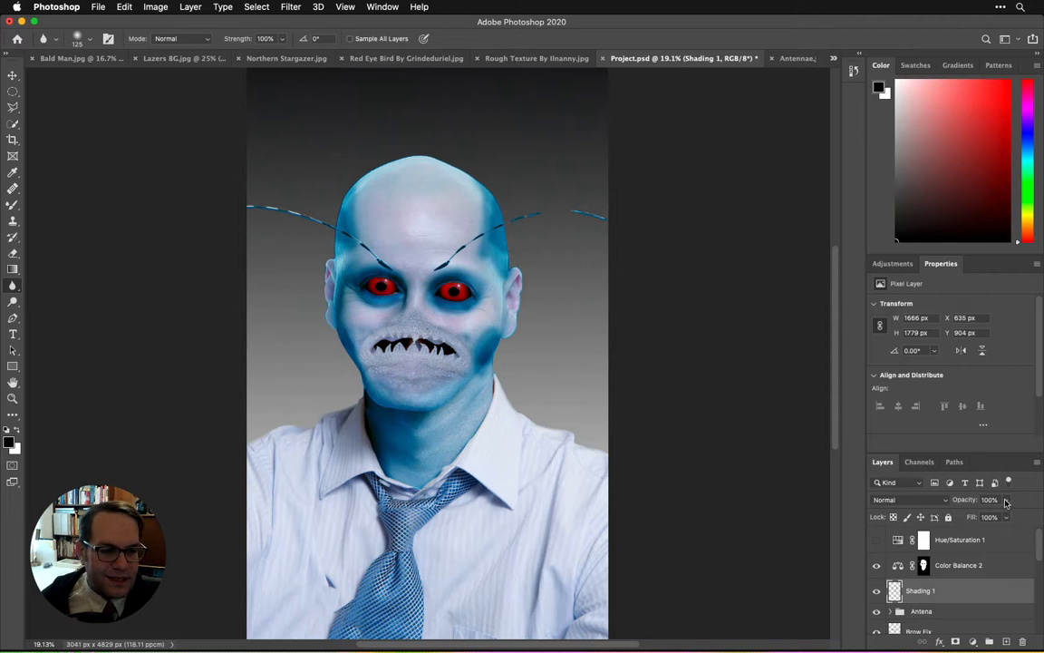
Step: Lower the Shading 1 layer's opacity to 63%
left_click(1005, 500)
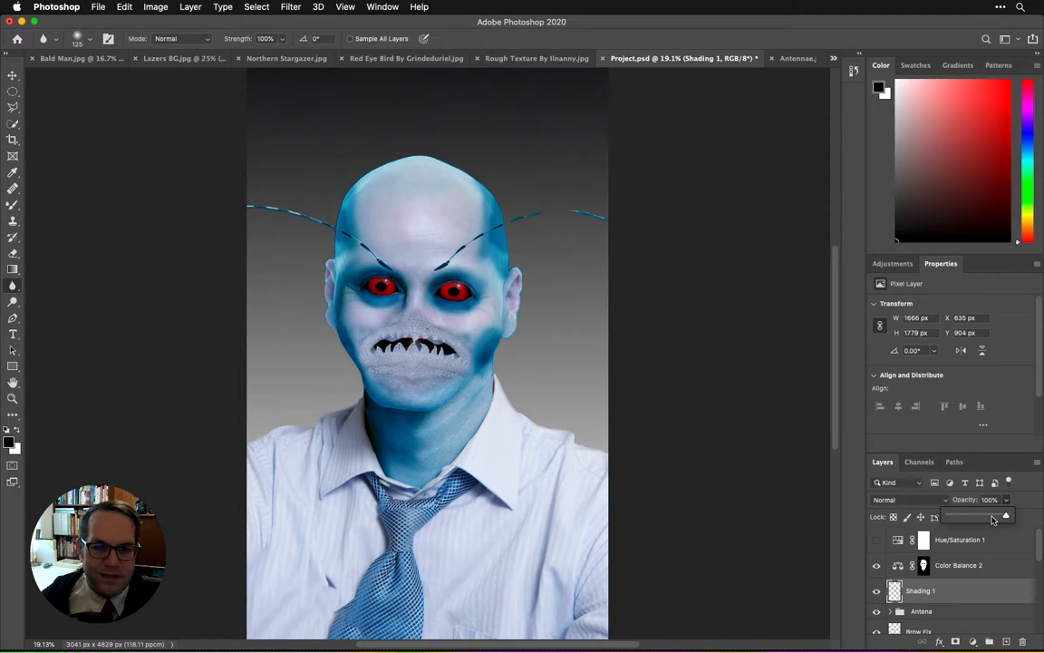
mouse_move(992, 520)
left_mouse_down()
mouse_move(954, 520)
mouse_move(986, 522)
left_mouse_up()
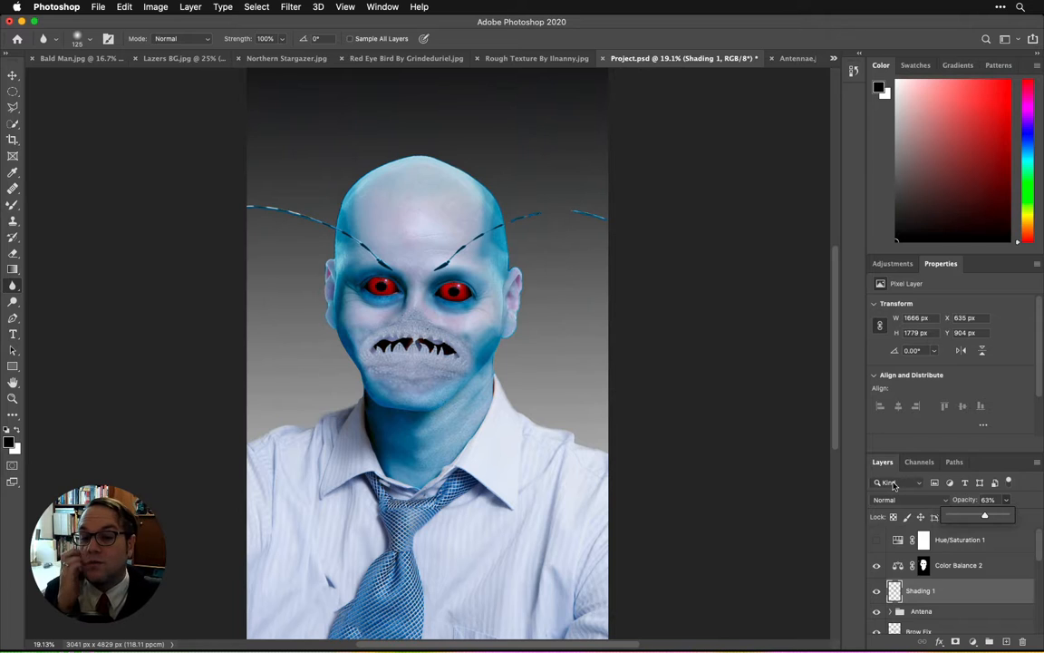
left_click(1039, 553)
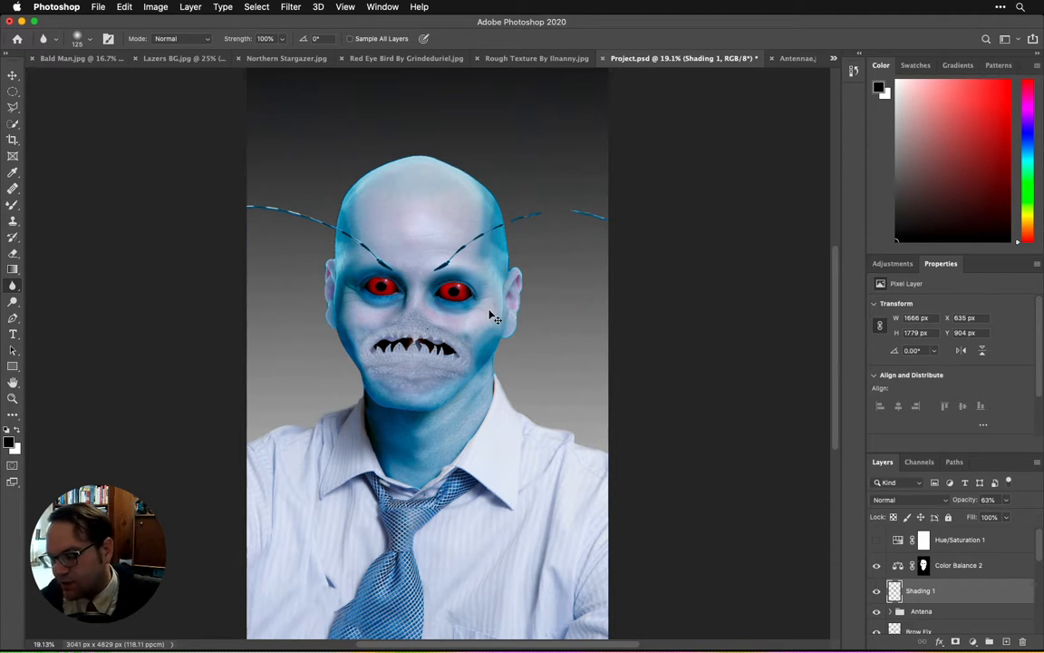
Step: Add a layer mask to the Antena group
key("super+plus")
key("super+plus")
key("super+plus")
left_click_drag(385, 237, 370, 319)
scroll(917, 544, "down", 2)
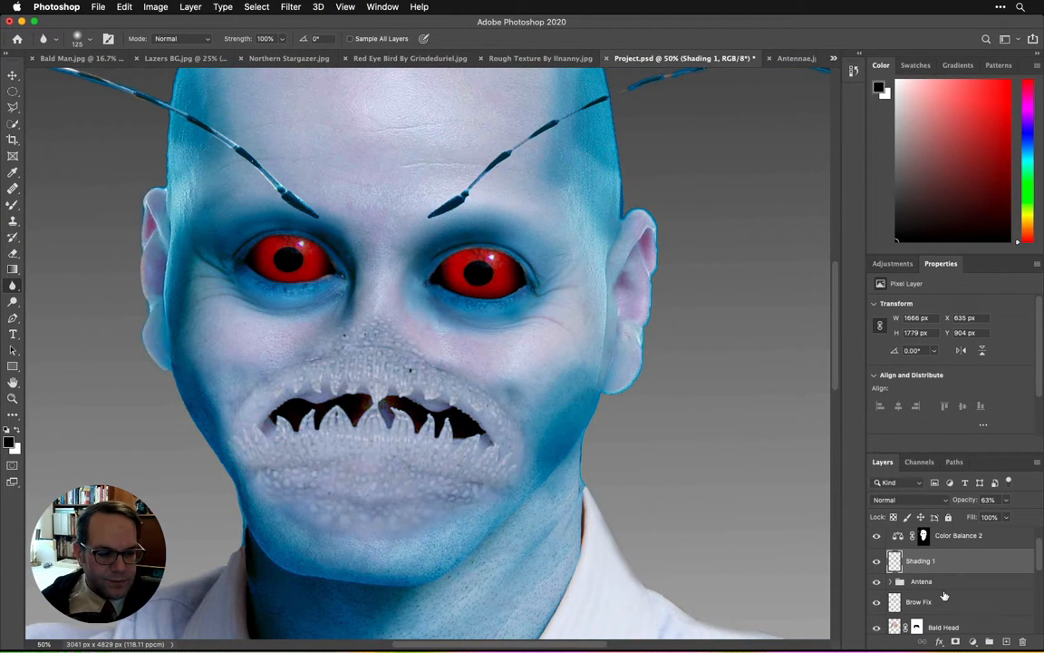
left_click(944, 584)
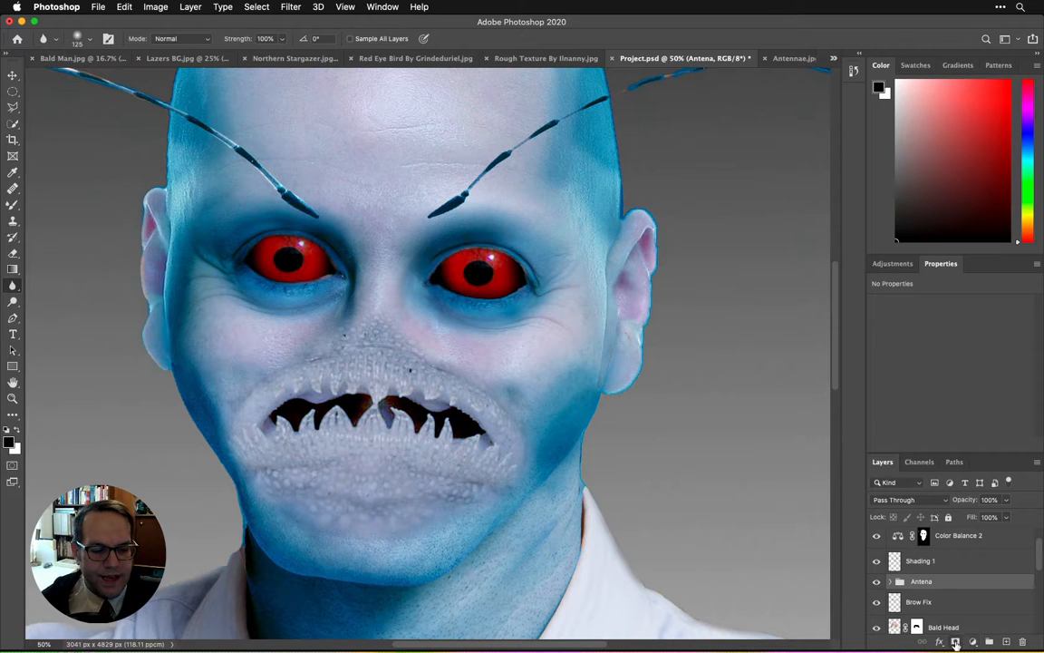
left_click(955, 642)
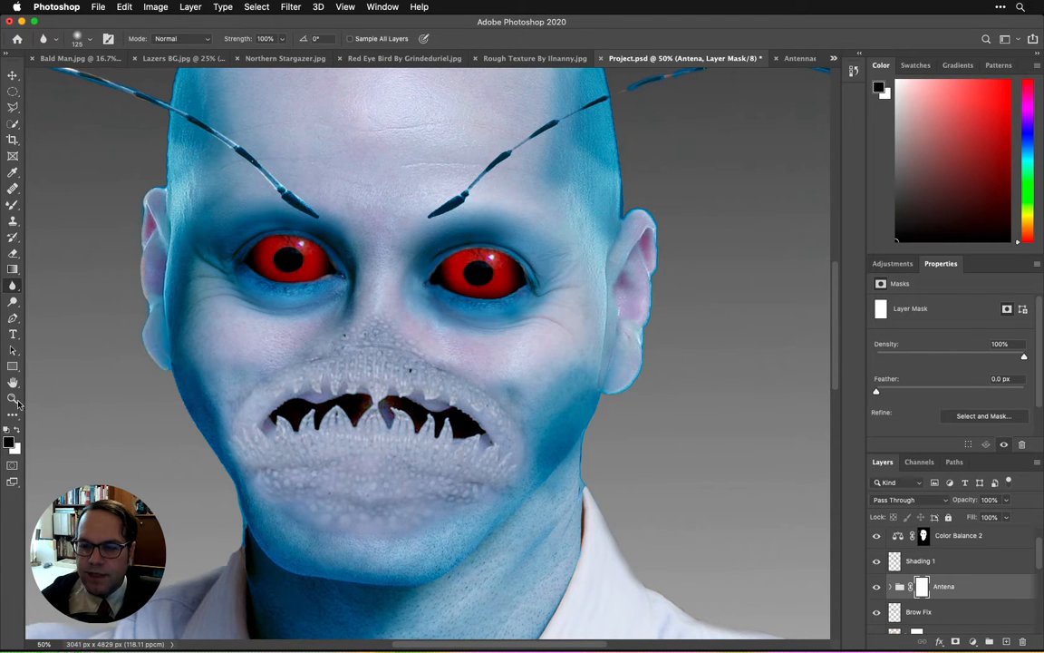
key("b")
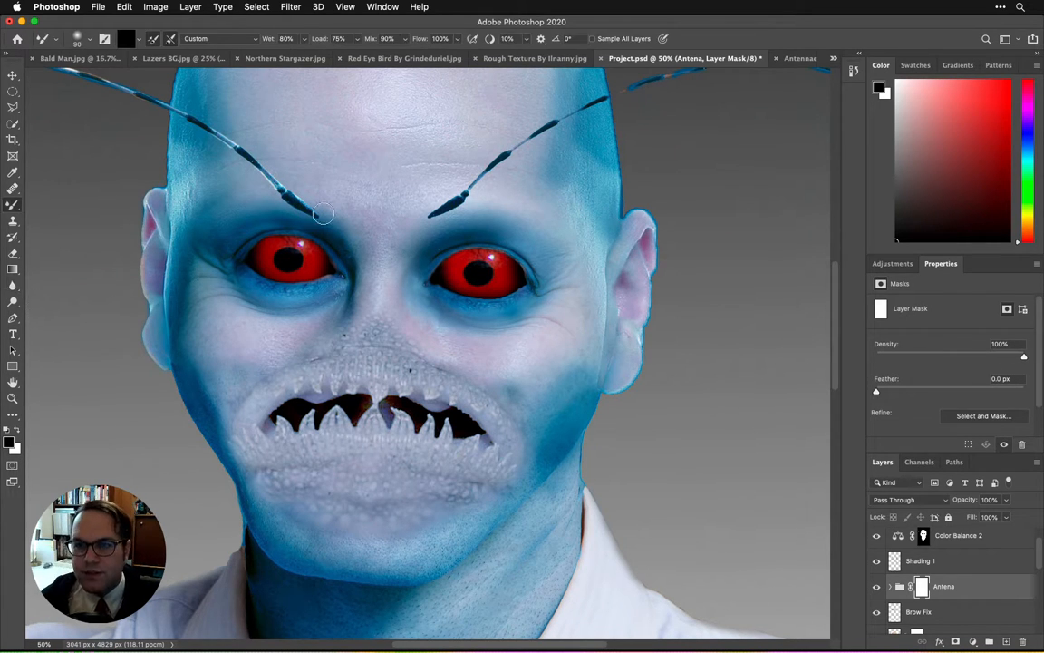
key("bracketright")
key("bracketright")
key("bracketright")
key("bracketright")
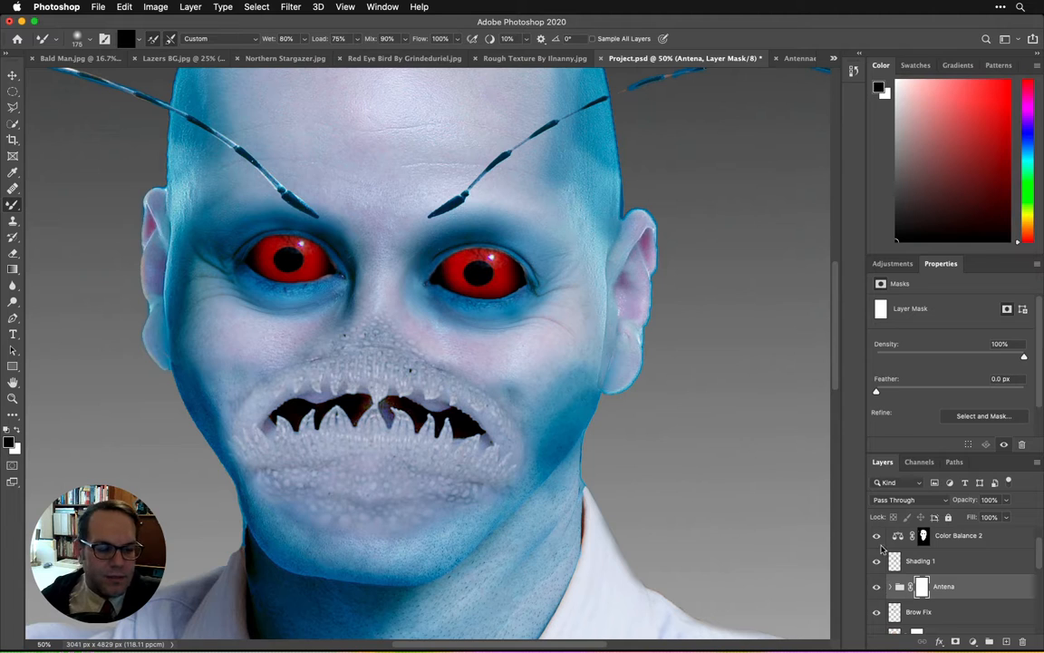
Step: Switch from the Mixer Brush to the regular Brush tool and set its hardness to 92%
right_click(13, 205)
left_click(36, 204)
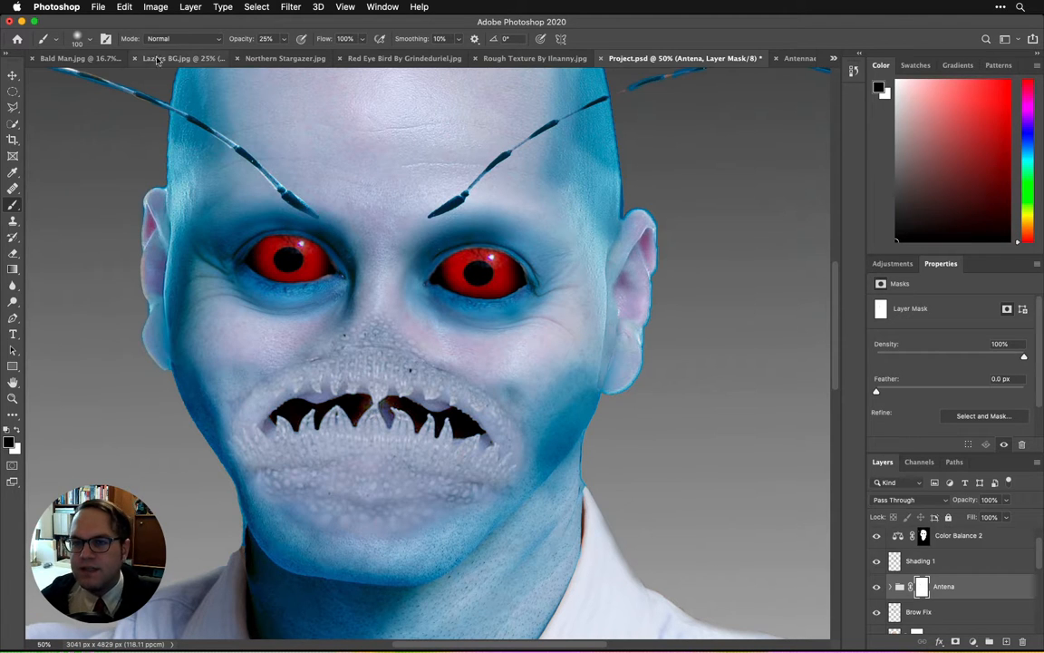
left_click(88, 40)
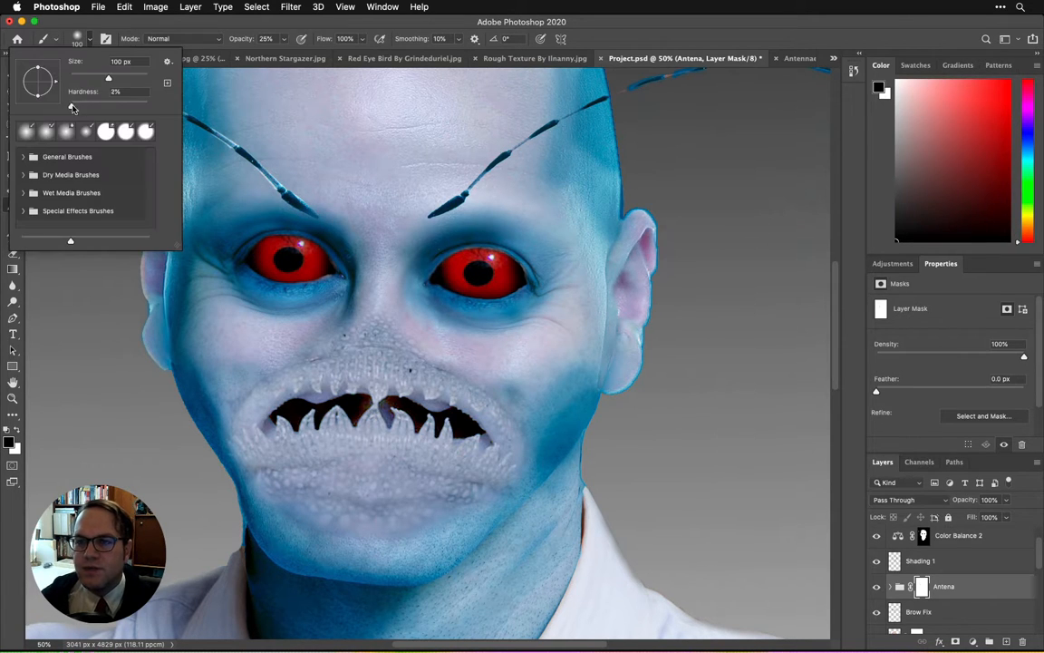
left_click_drag(73, 109, 142, 113)
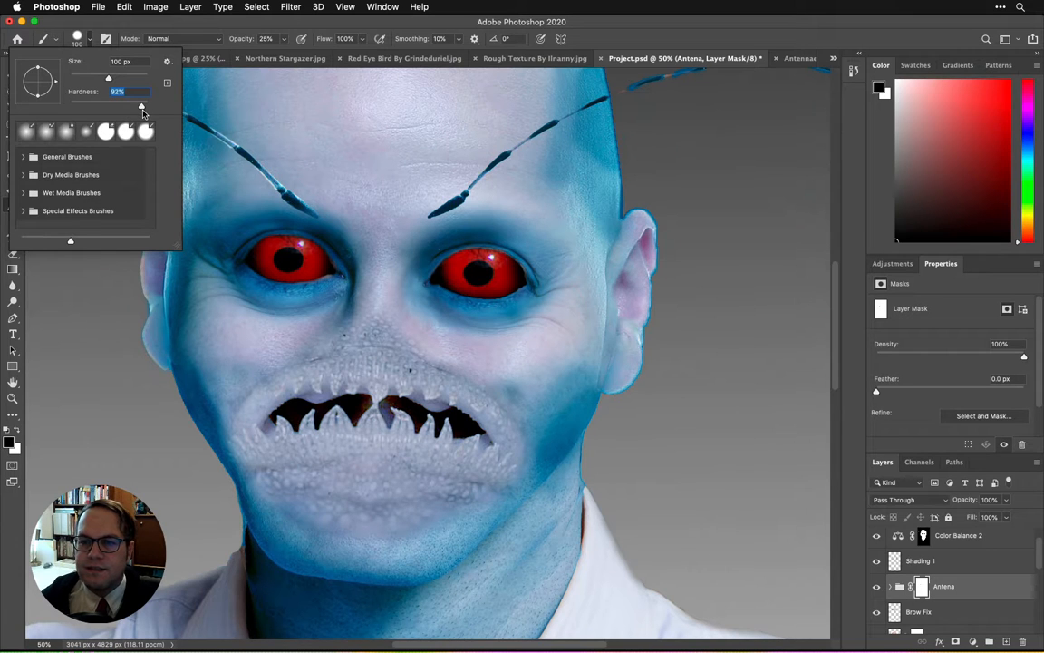
left_click(281, 213)
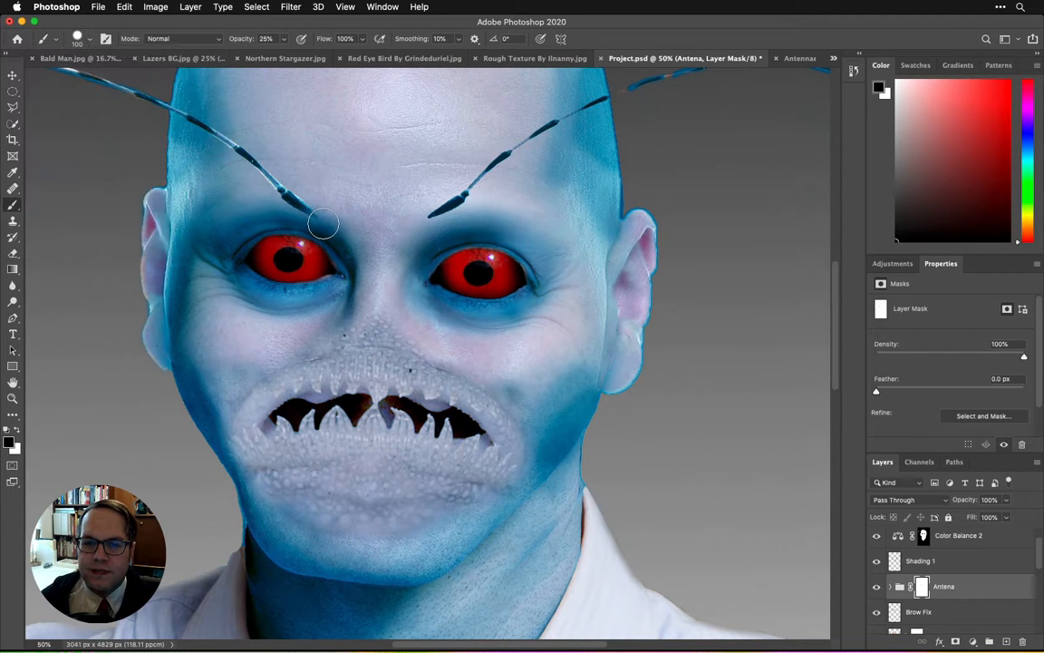
Step: Raise the brush opacity to 100% and paint black on the Antena mask to hide the tip of the antenna above the left eye
left_click(284, 39)
left_click_drag(279, 54, 354, 69)
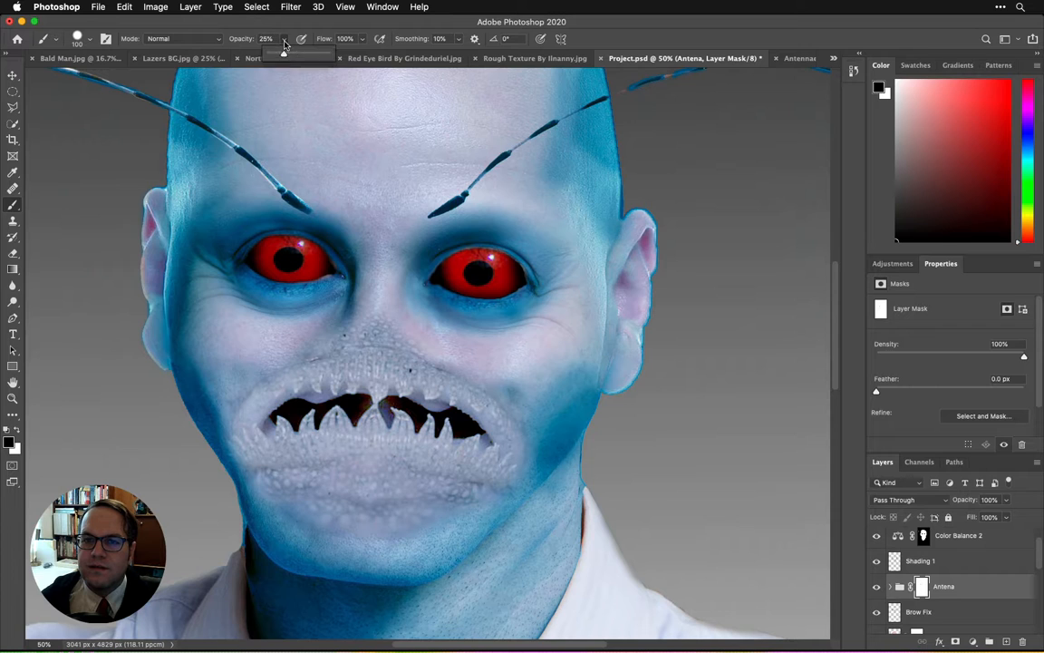
left_click(310, 226)
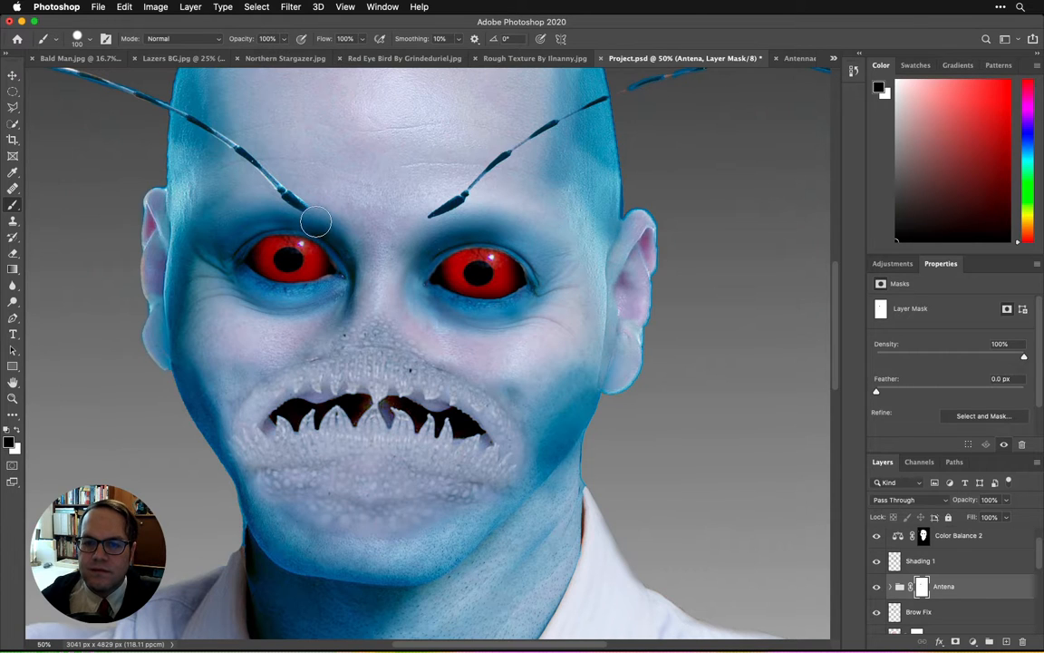
Step: Lower the brush hardness and paint on the Antena mask to fade the lower ends of both antennae into the brow
left_click(86, 40)
left_click_drag(136, 109, 90, 105)
left_click(305, 222)
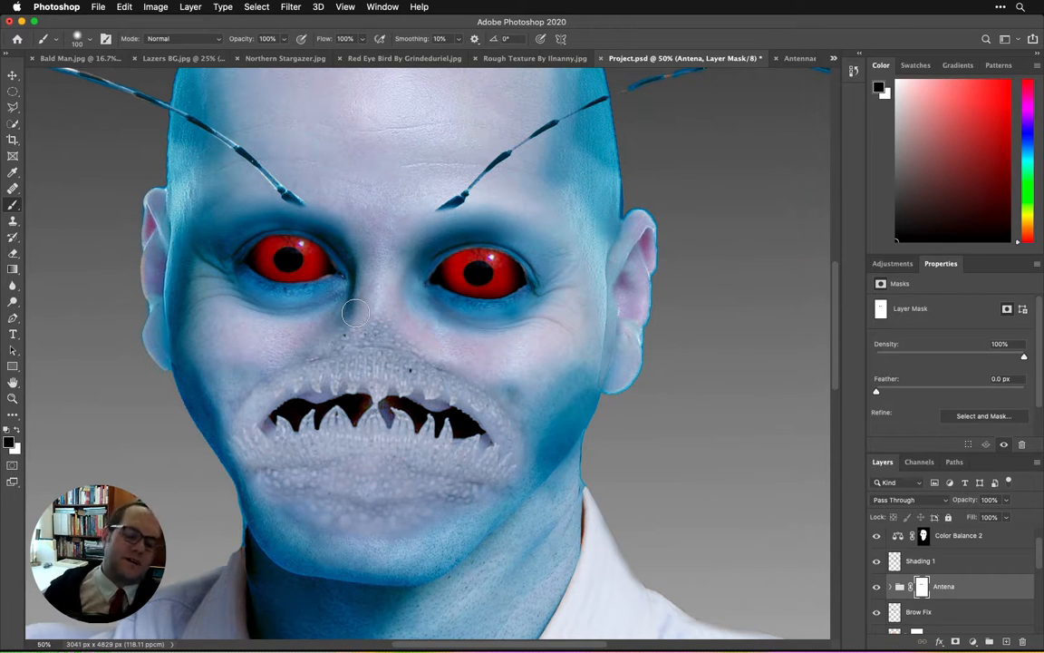
key("super+minus")
key("super+minus")
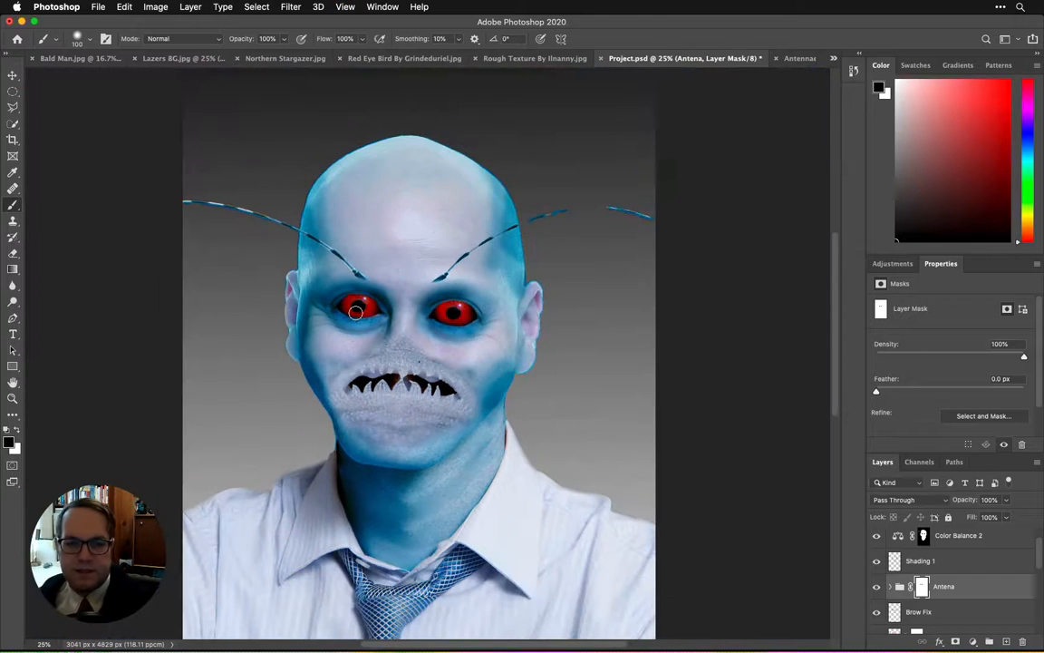